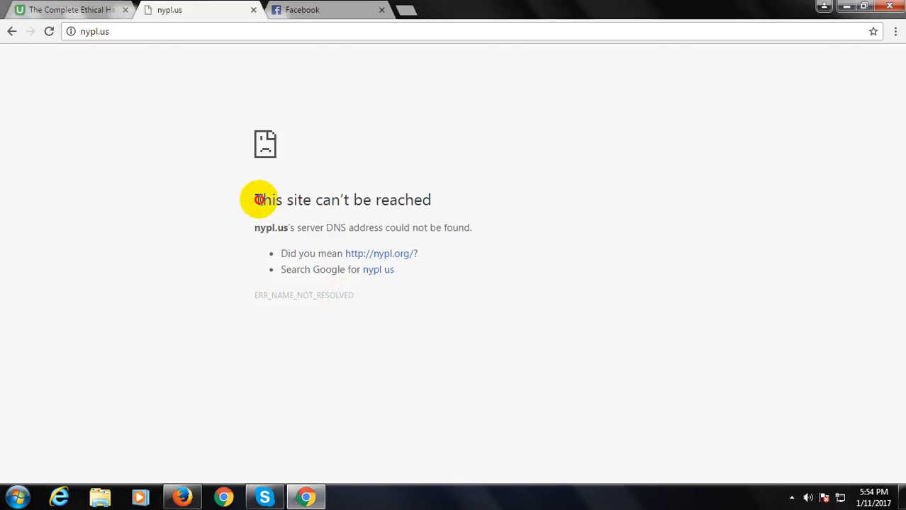
# Examine the DNS error message on the nypl.us page.
pyautogui.moveTo(256, 196); pyautogui.dragTo(431, 187)
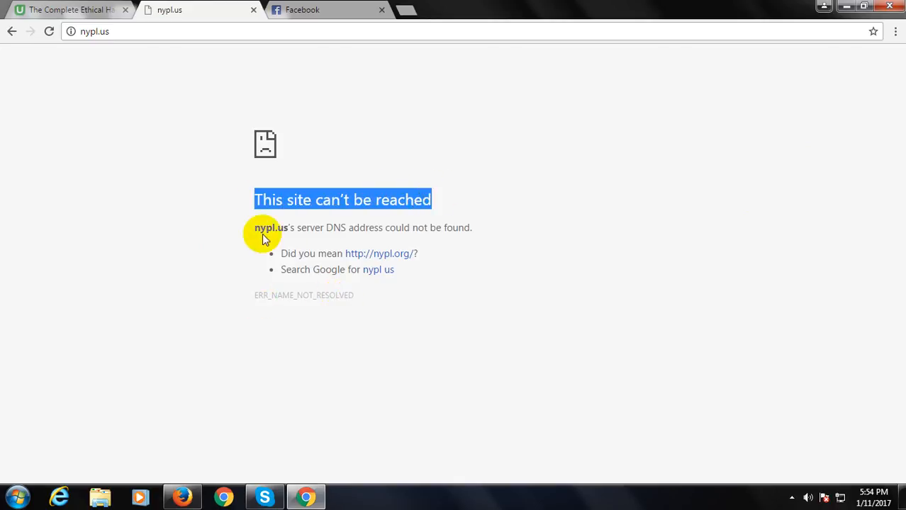
pyautogui.click(303, 228)
pyautogui.moveTo(304, 228); pyautogui.dragTo(474, 226)
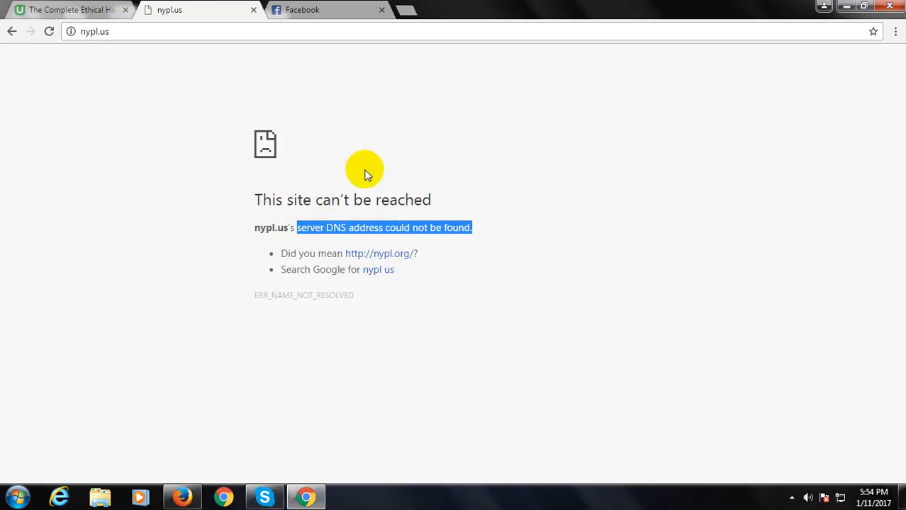
pyautogui.click(342, 200)
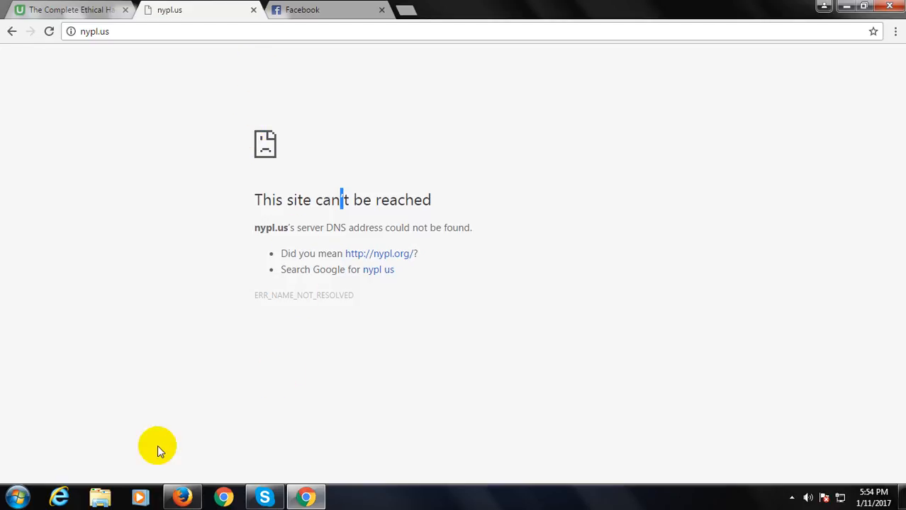
# Switch to the Windows Control Panel and open Network and Sharing Center.
pyautogui.click(19, 496)
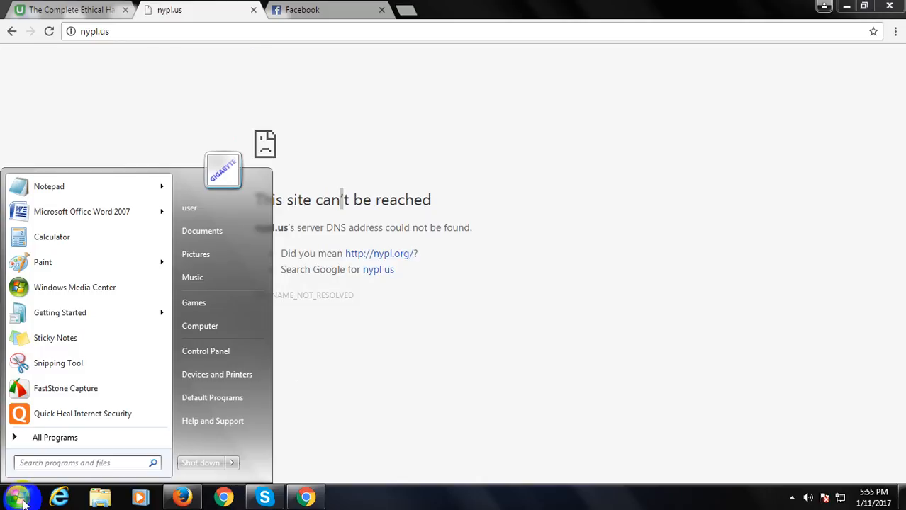
pyautogui.write('control')
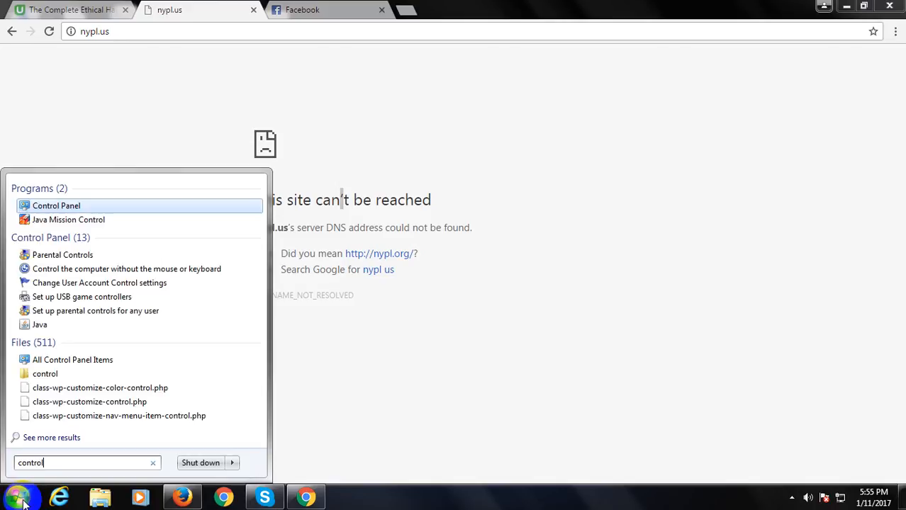
pyautogui.press('Return')
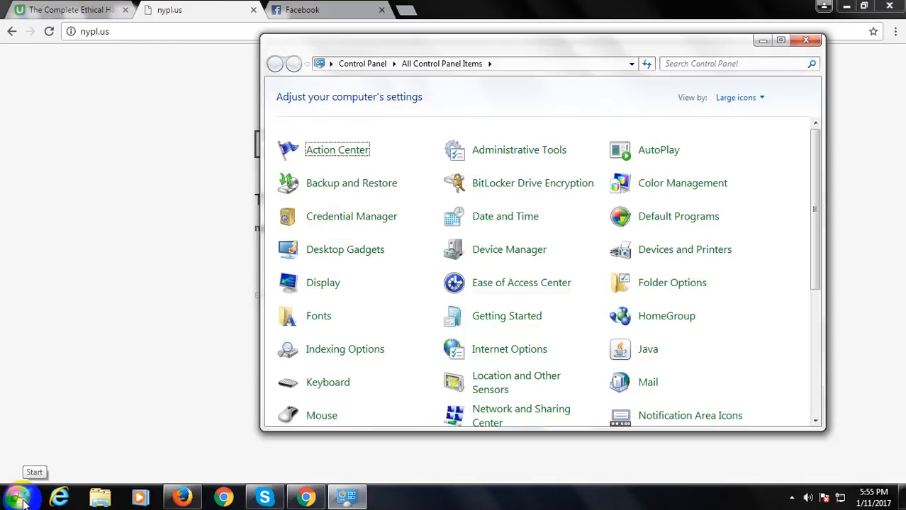
pyautogui.doubleClick(448, 49)
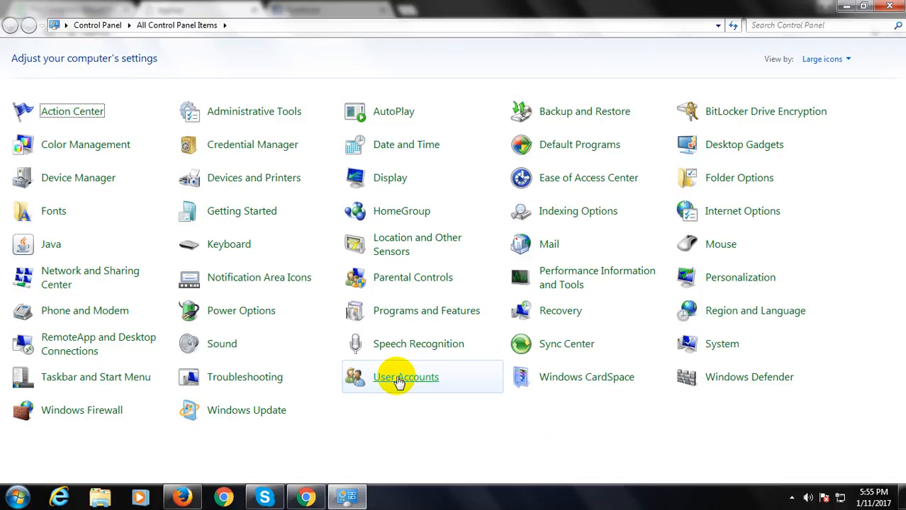
pyautogui.click(91, 276)
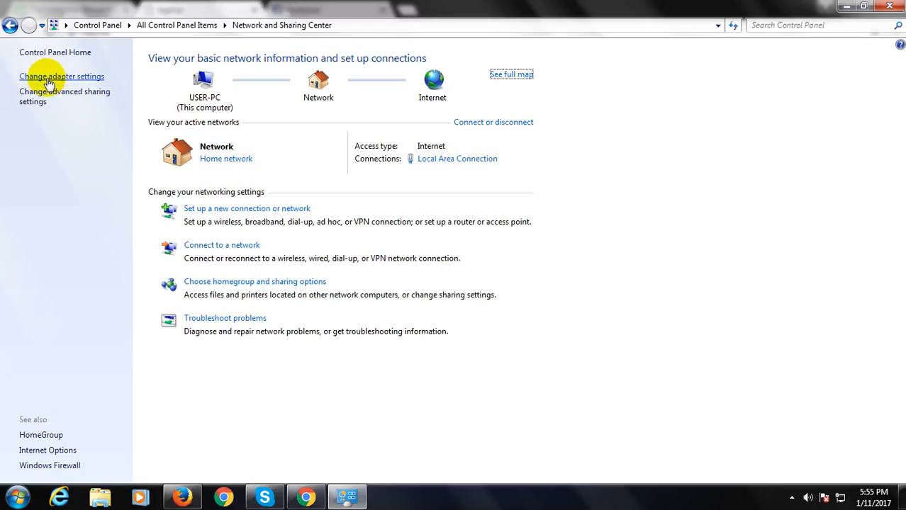
# Open the Internet Protocol Version 4 (TCP/IPv4) properties of the Local Area Connection.
pyautogui.click(455, 166)
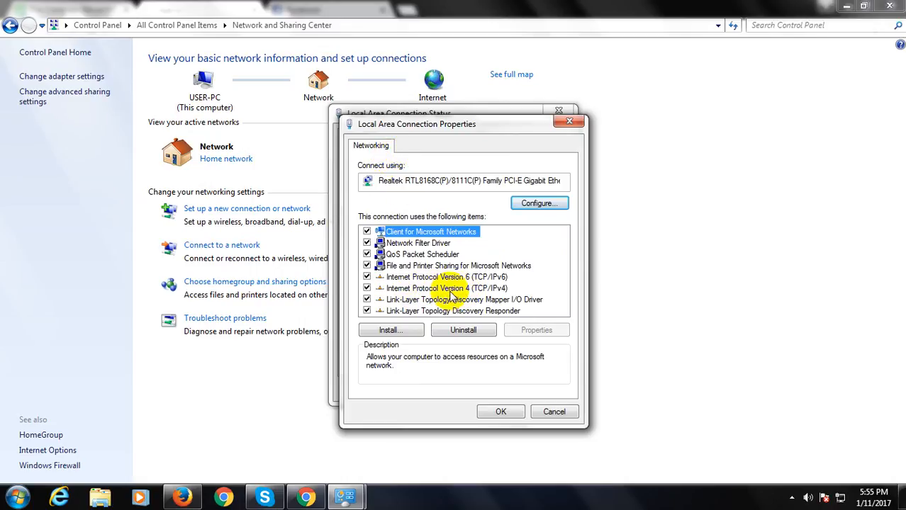
pyautogui.click(489, 289)
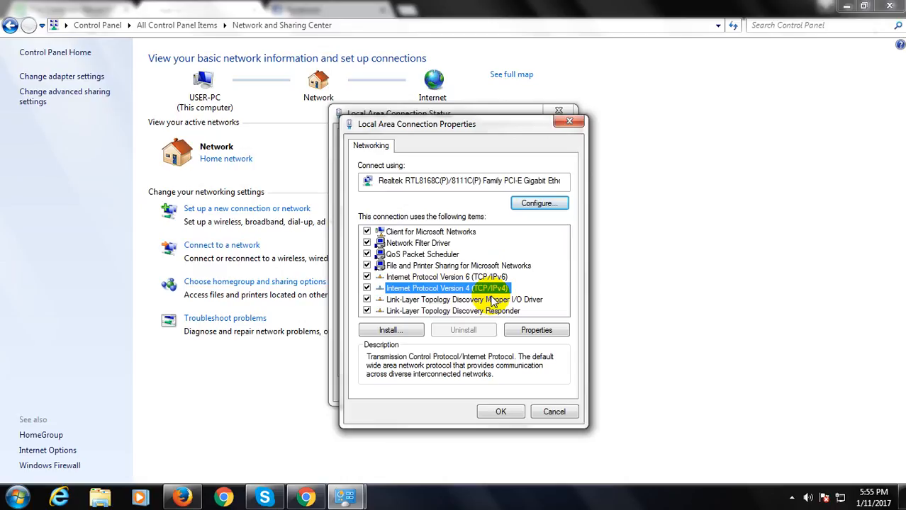
pyautogui.click(537, 330)
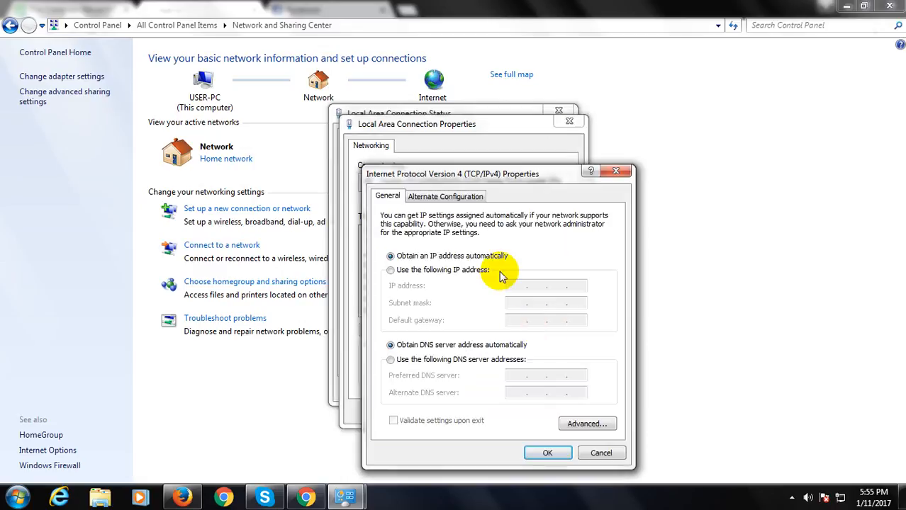
pyautogui.moveTo(505, 177); pyautogui.dragTo(515, 116)
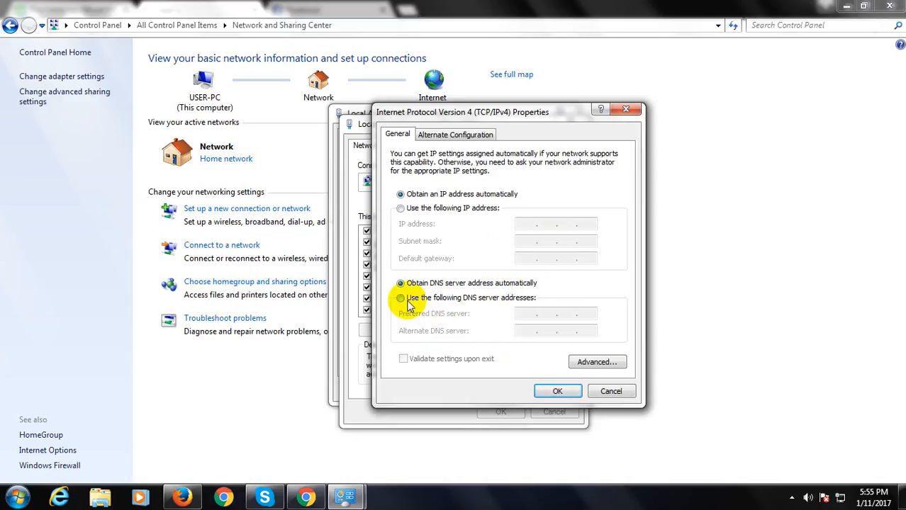
# Specify DNS servers manually, with 8.8.8.8 as the preferred server and 8.8.4.4 as the alternate.
pyautogui.click(482, 301)
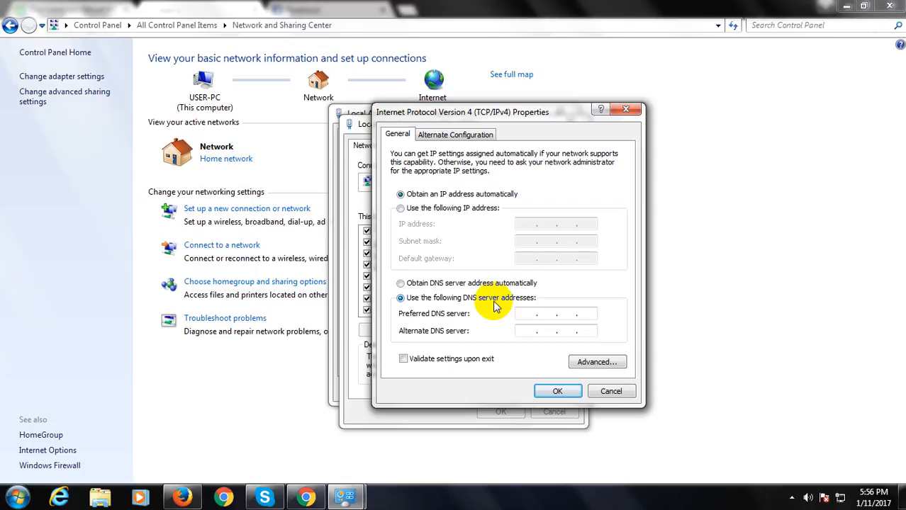
pyautogui.write('8.8.8.8')
pyautogui.click(523, 329)
pyautogui.write('8.8.')
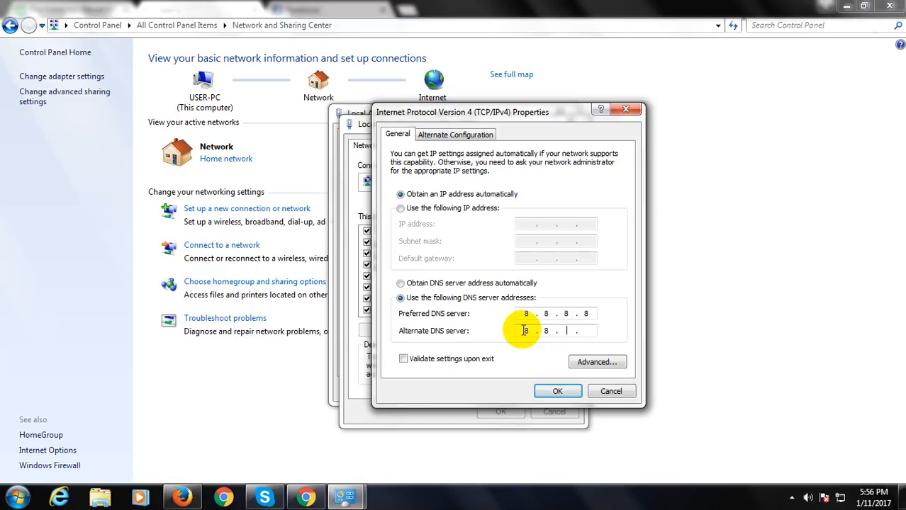
pyautogui.write('4.4')
# Enable validation of settings upon exit, apply the IPv4 settings, and close the connection dialogs.
pyautogui.click(403, 359)
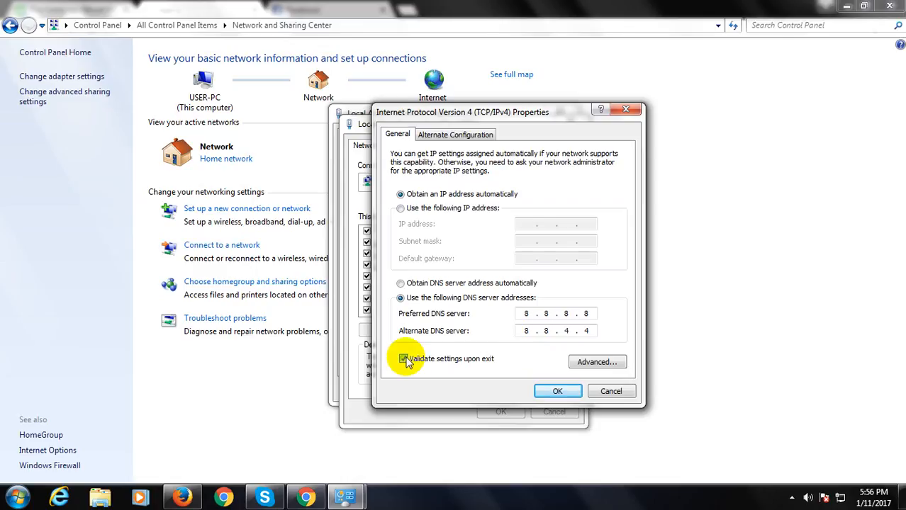
pyautogui.click(558, 392)
pyautogui.click(500, 412)
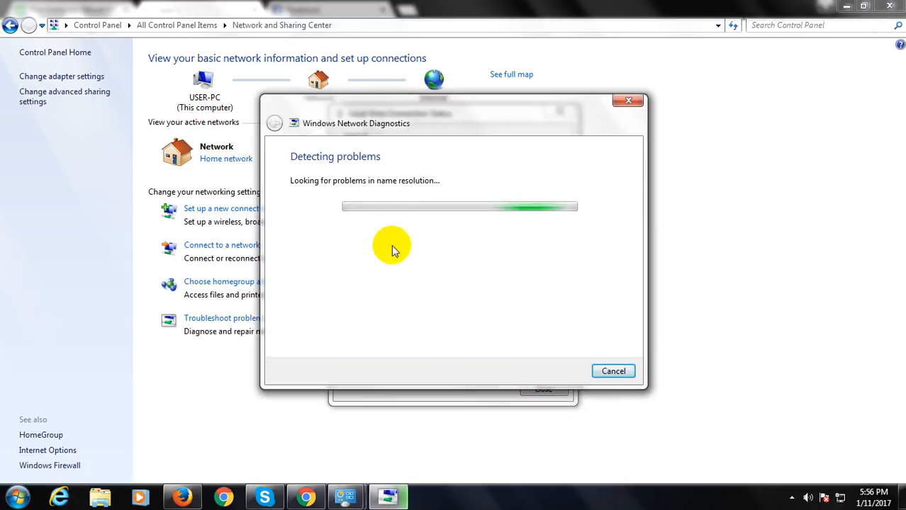
pyautogui.click(428, 242)
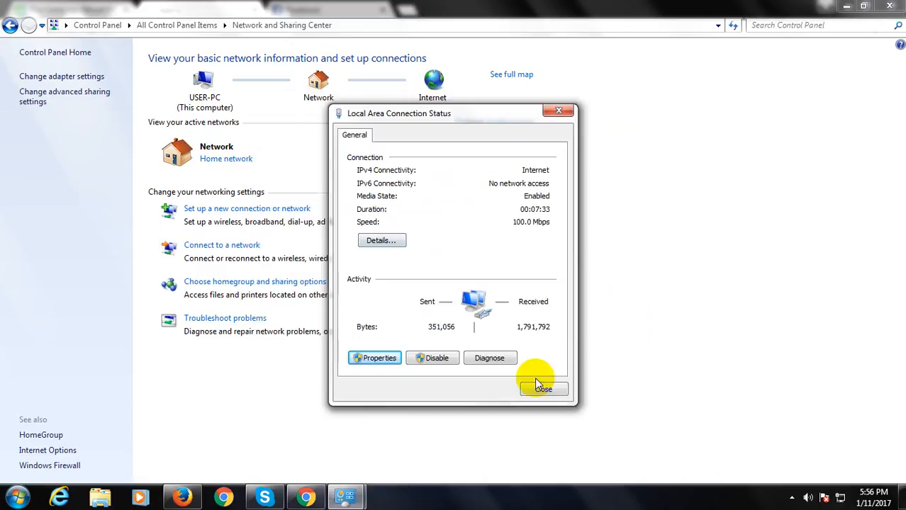
pyautogui.click(540, 388)
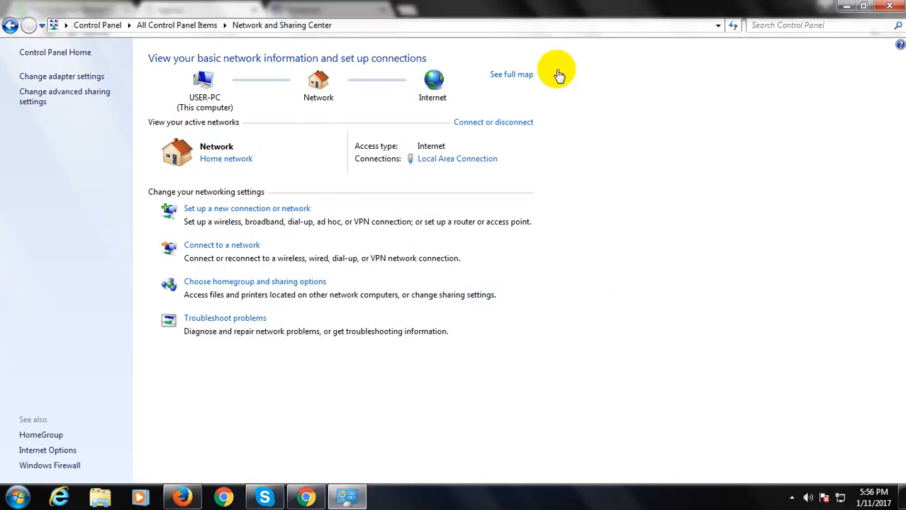
pyautogui.click(846, 7)
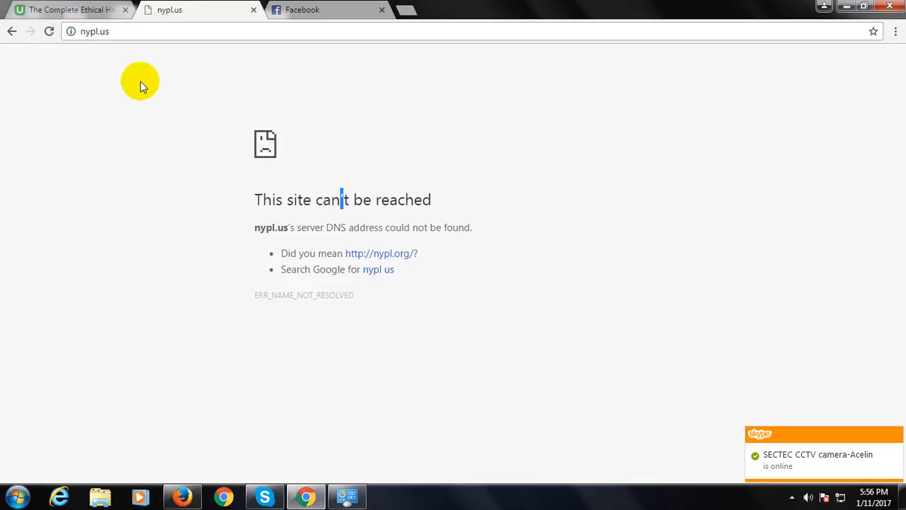
# Restart the Local Area Connection by disabling and re-enabling it in the adapter settings.
pyautogui.hotkey('alt', 'Tab')
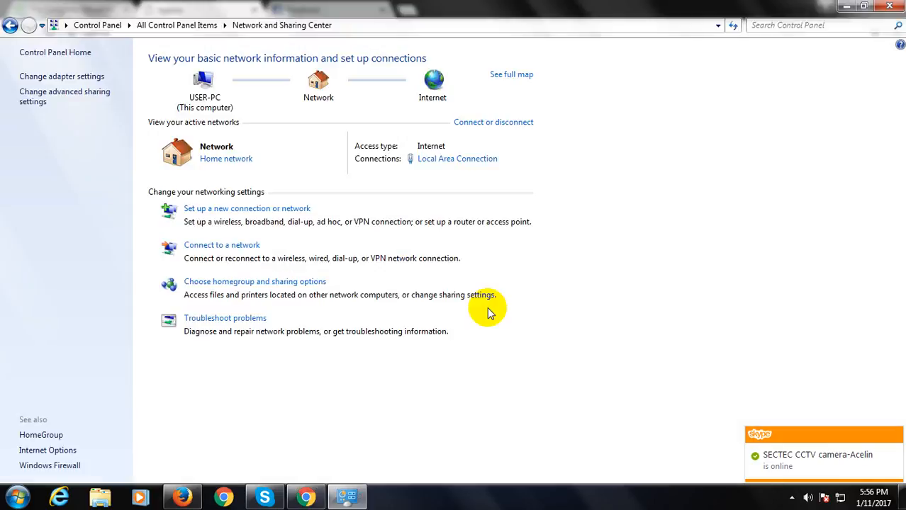
pyautogui.click(80, 75)
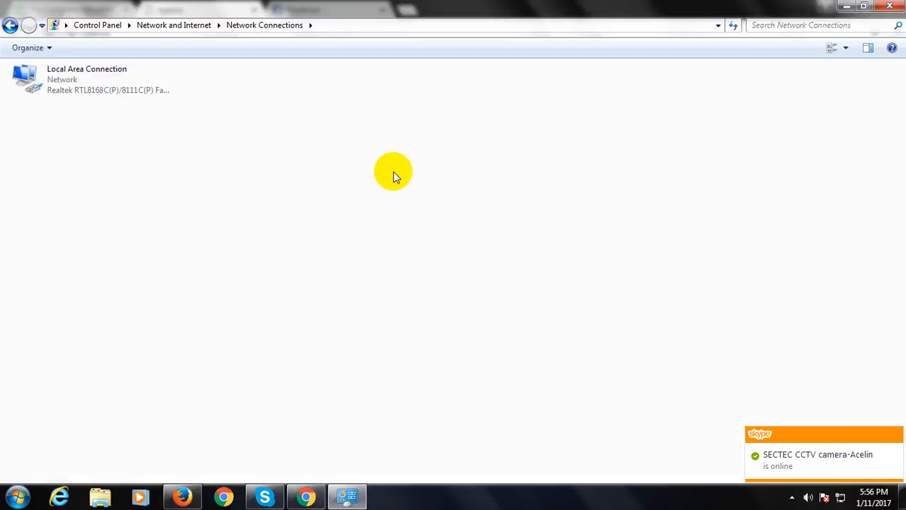
pyautogui.rightClick(52, 79)
pyautogui.click(67, 81)
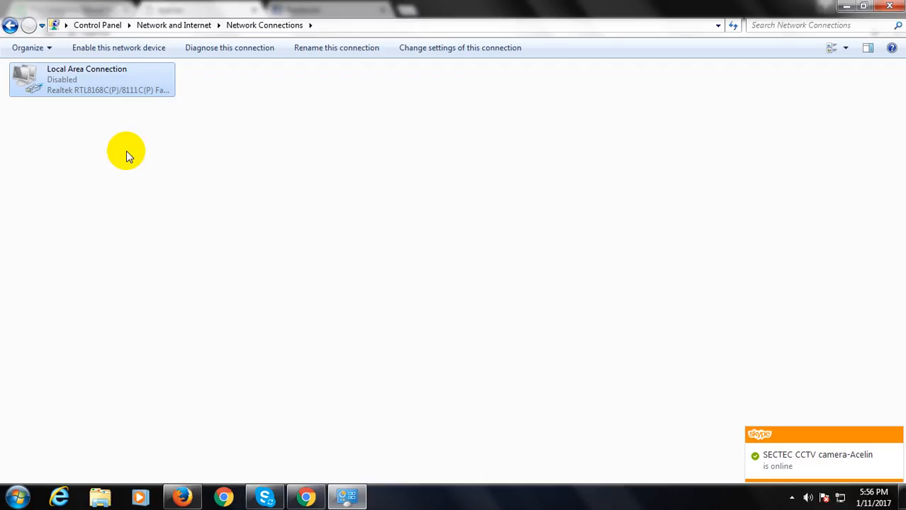
pyautogui.rightClick(146, 171)
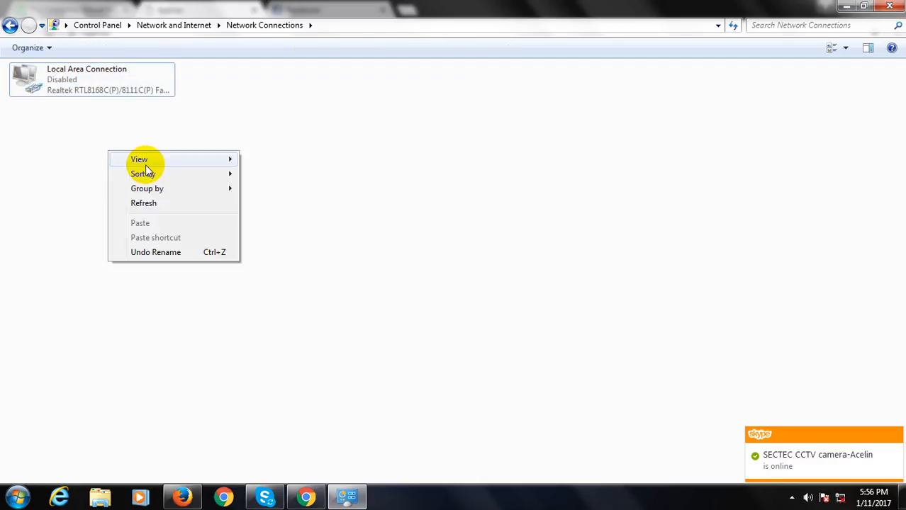
pyautogui.rightClick(84, 89)
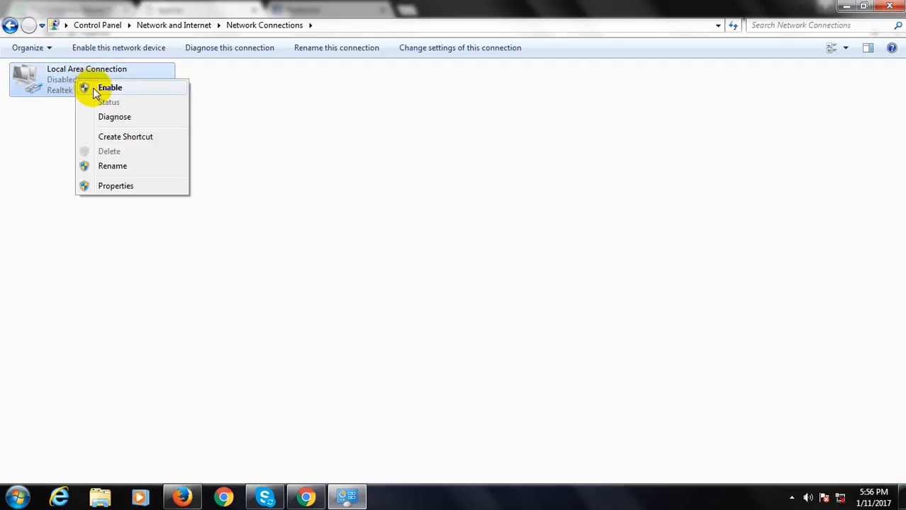
pyautogui.click(134, 91)
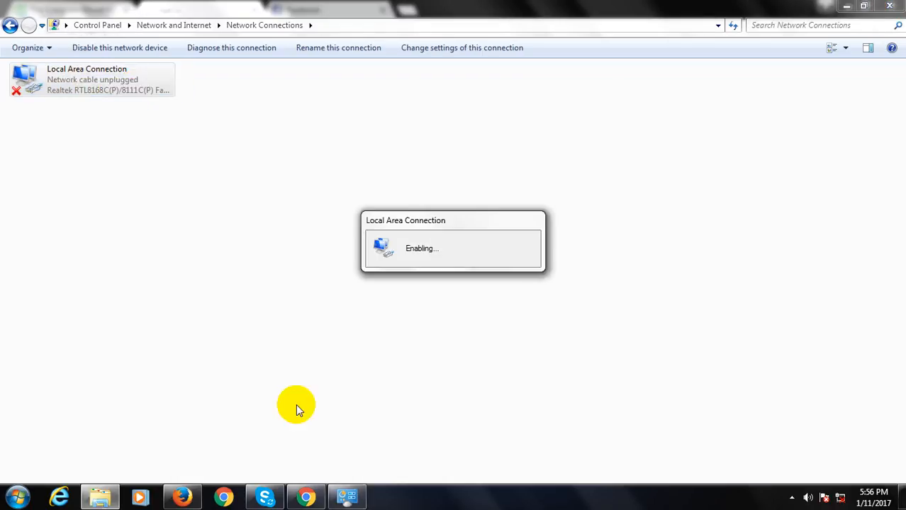
# Switch to Chrome and reload the nypl.us page to test whether it can be reached.
pyautogui.click(306, 498)
pyautogui.click(50, 32)
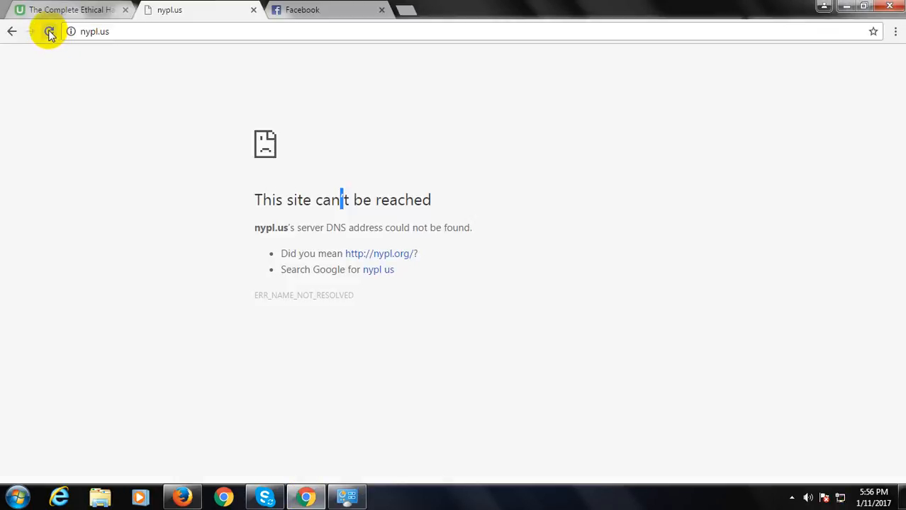
pyautogui.click(50, 32)
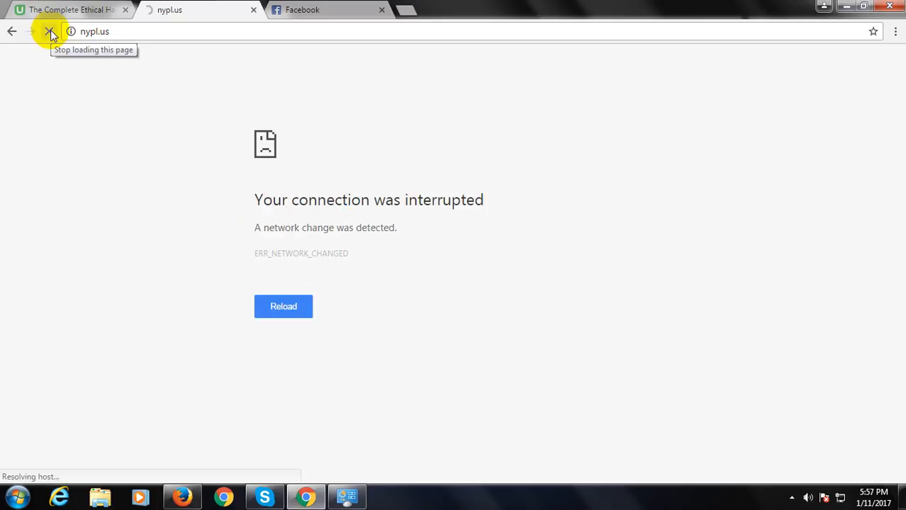
pyautogui.tripleClick(254, 202)
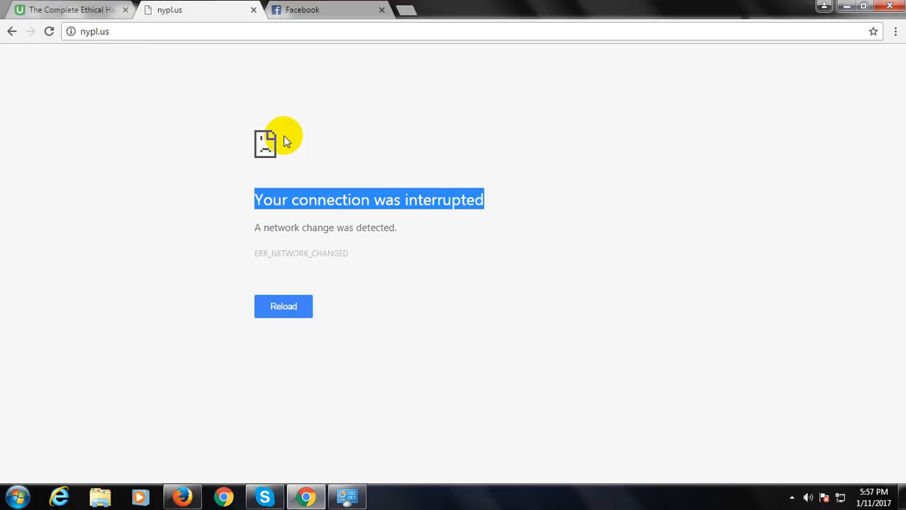
pyautogui.click(48, 32)
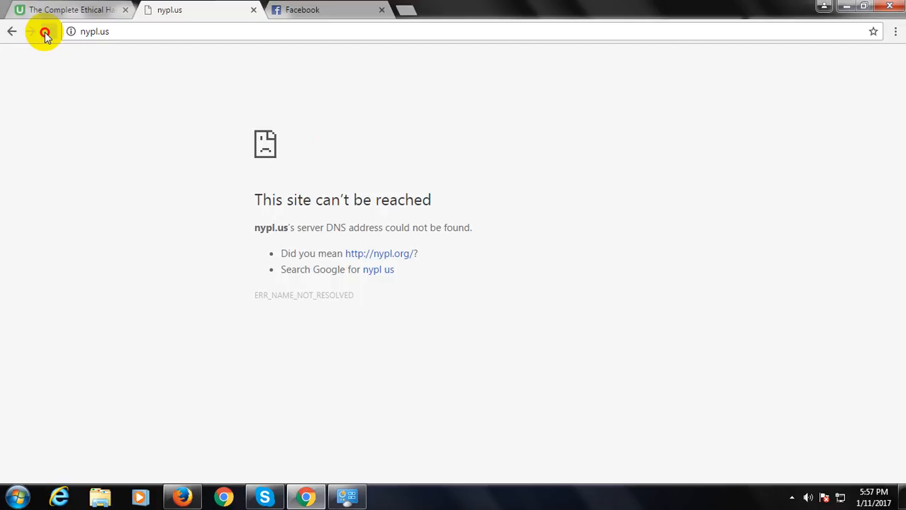
pyautogui.click(45, 32)
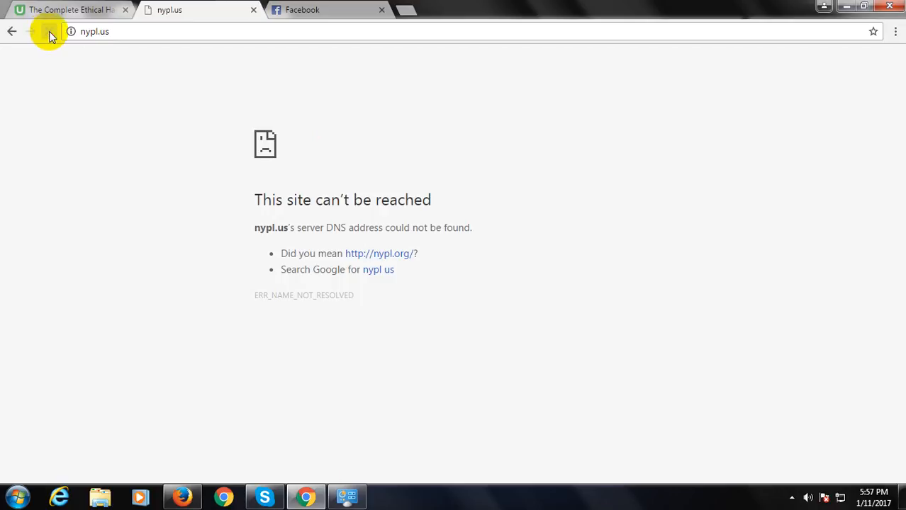
# Switch back to Network Connections and open the Local Area Connection's IPv4 properties.
pyautogui.click(358, 489)
pyautogui.rightClick(71, 82)
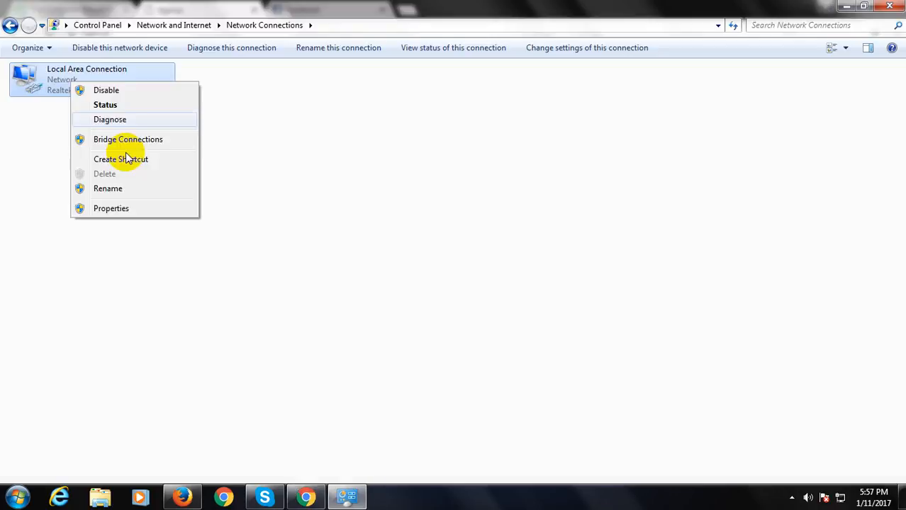
pyautogui.click(132, 211)
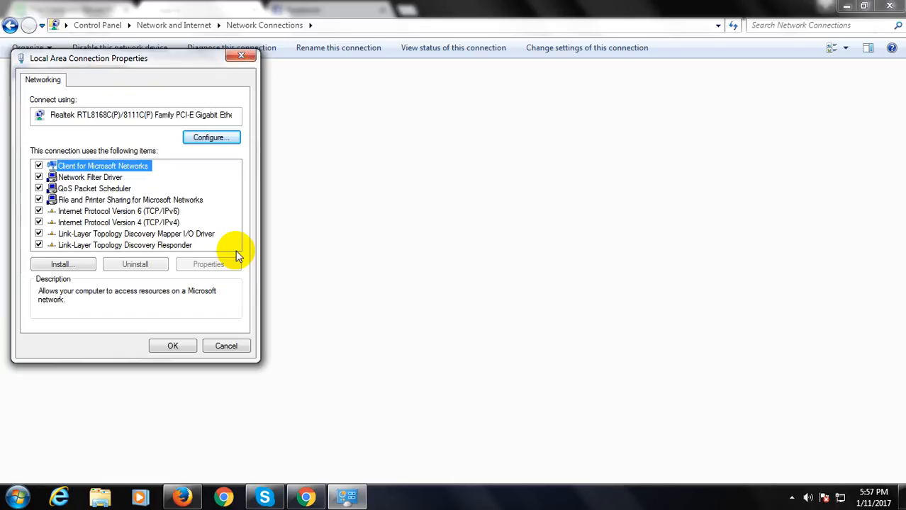
pyautogui.click(146, 223)
pyautogui.doubleClick(144, 224)
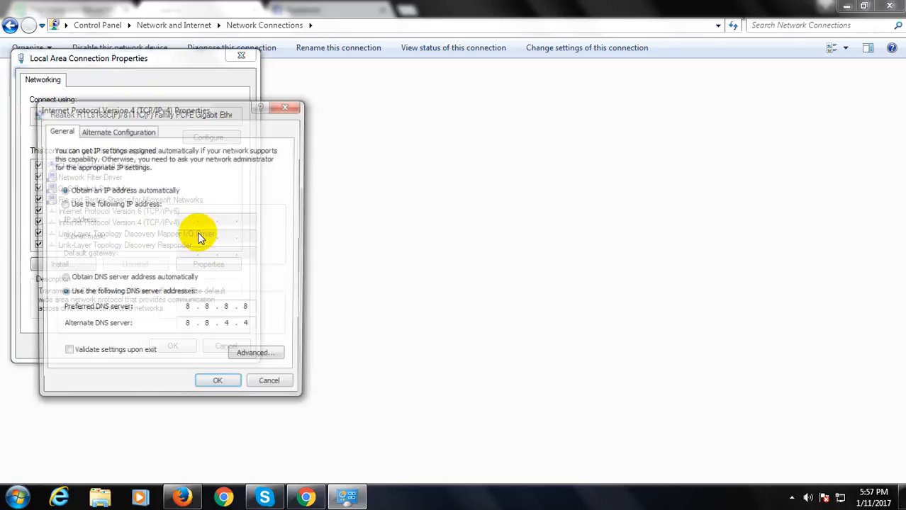
# Clear the alternate and preferred DNS server addresses in the IPv4 properties.
pyautogui.click(260, 328)
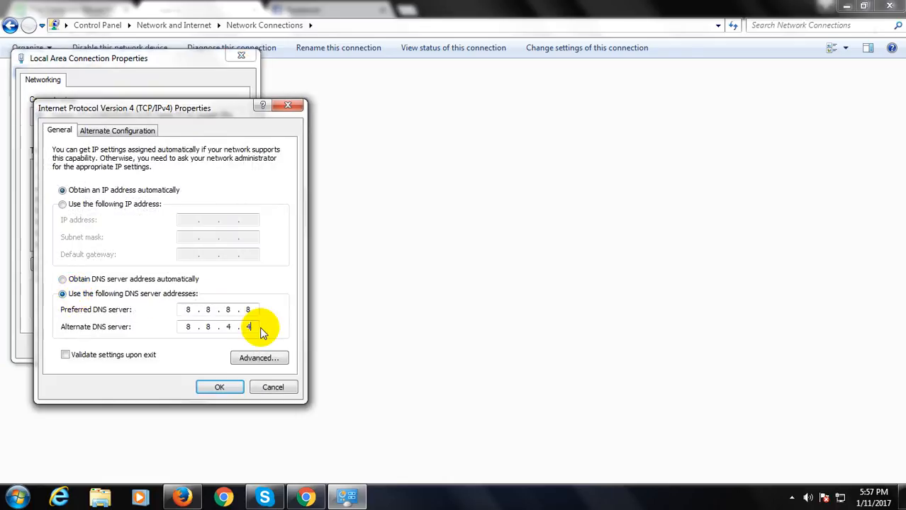
pyautogui.press('BackSpace')
pyautogui.press('BackSpace')
pyautogui.press('BackSpace')
pyautogui.press('BackSpace')
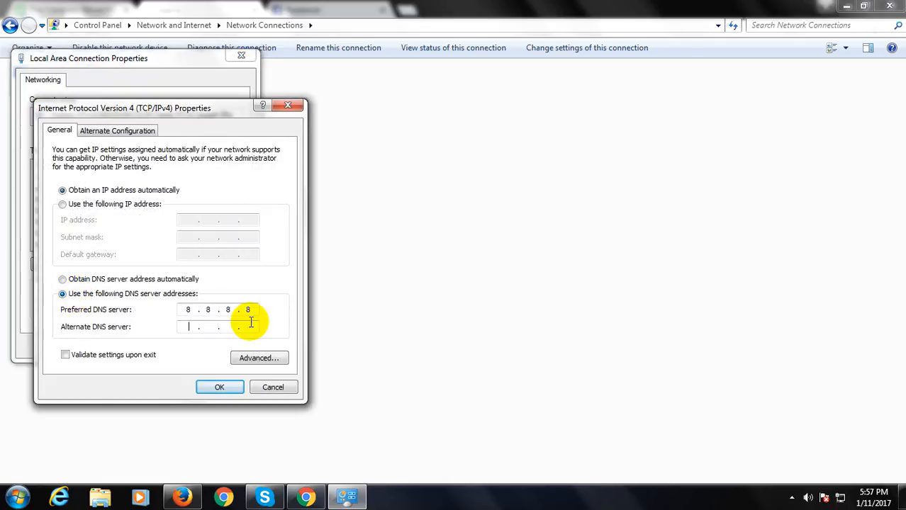
pyautogui.click(256, 309)
pyautogui.press('BackSpace')
pyautogui.press('BackSpace')
pyautogui.press('BackSpace')
pyautogui.press('BackSpace')
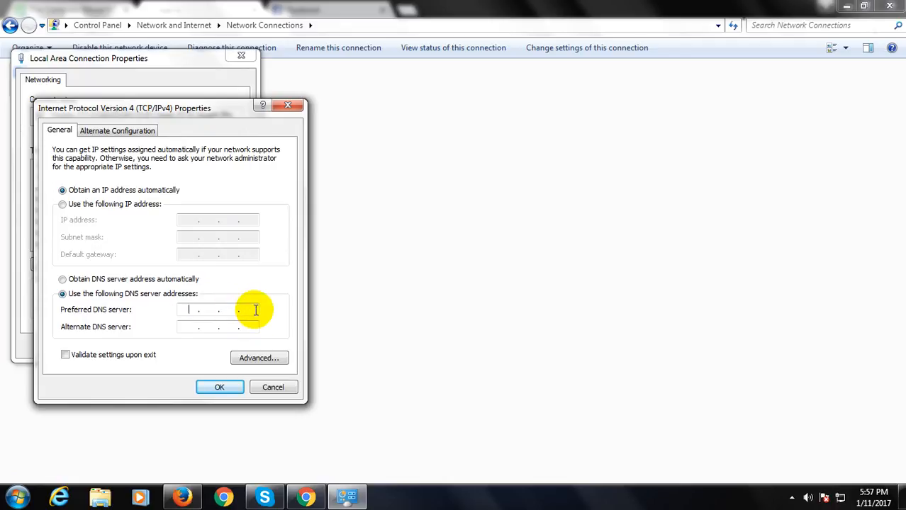
# Set the preferred DNS server to 208.67.222.222 and the alternate DNS server to 208.67.220.220.
pyautogui.write('20')
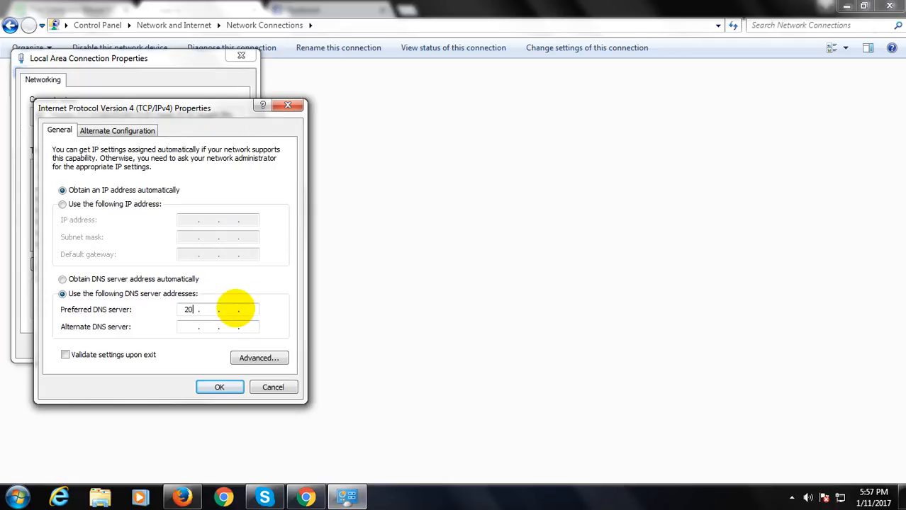
pyautogui.write('8')
pyautogui.write('67 ')
pyautogui.write('22')
pyautogui.write('2222')
pyautogui.write('208')
pyautogui.write('67')
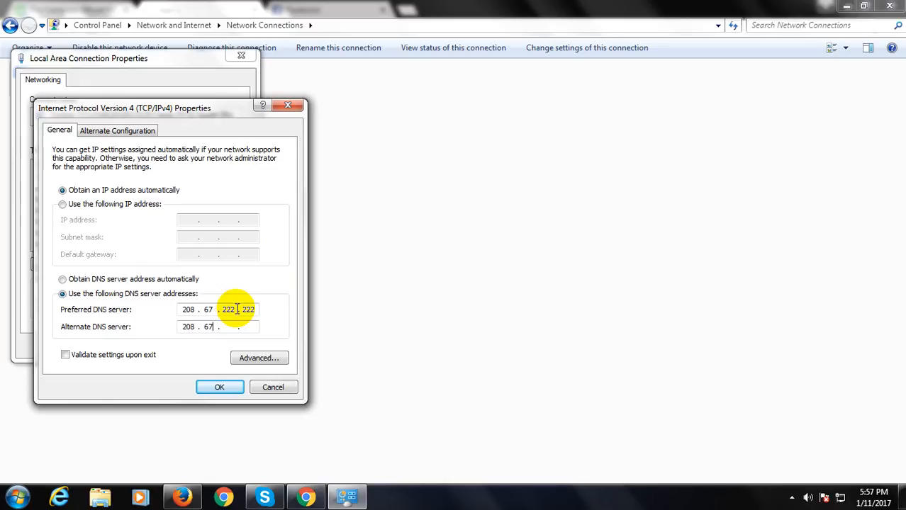
pyautogui.write('220220')
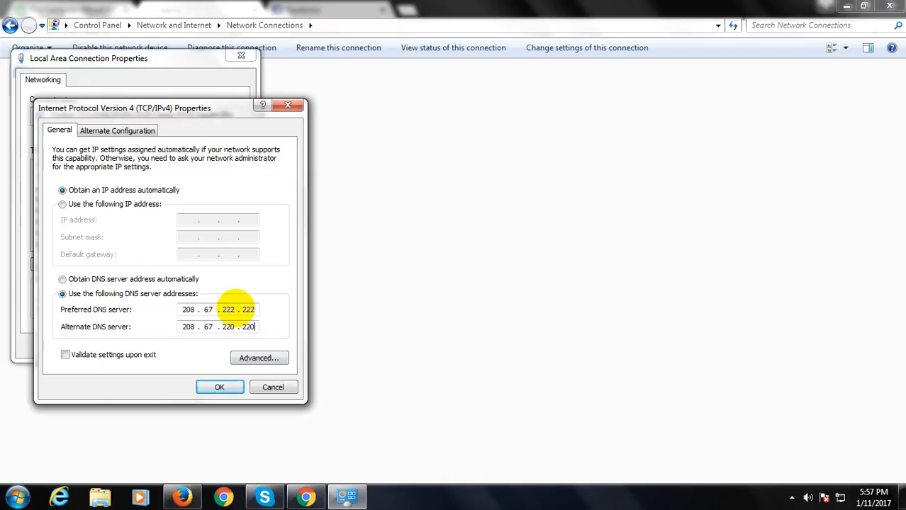
# Apply the IPv4 settings with validation upon exit enabled, and close the connection properties and the network troubleshooter.
pyautogui.click(82, 358)
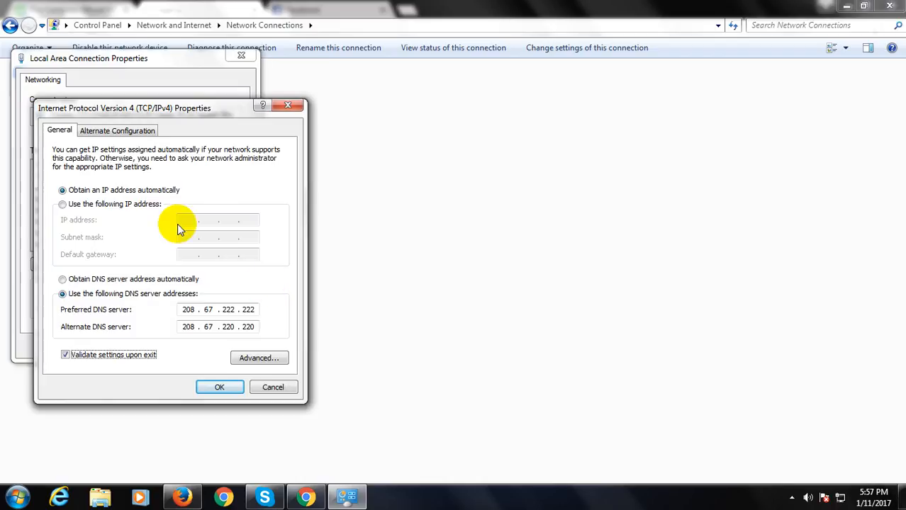
pyautogui.click(220, 387)
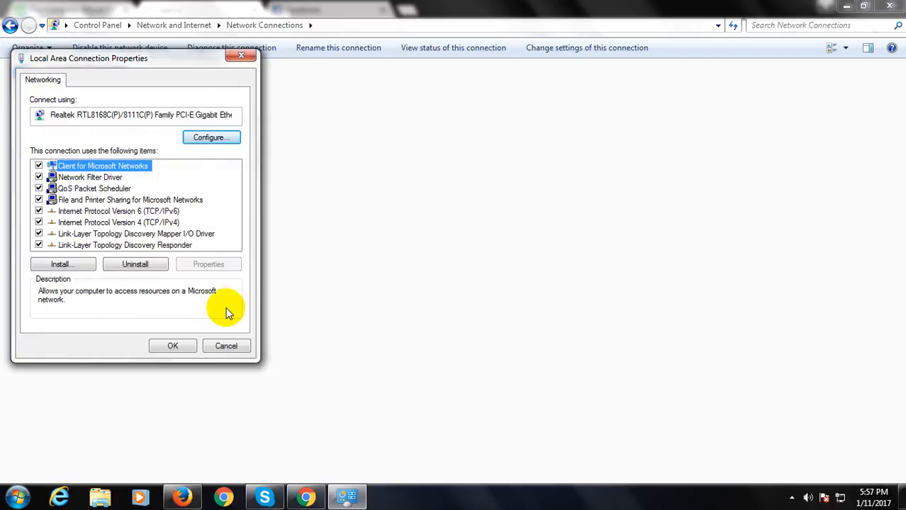
pyautogui.click(176, 345)
pyautogui.click(217, 50)
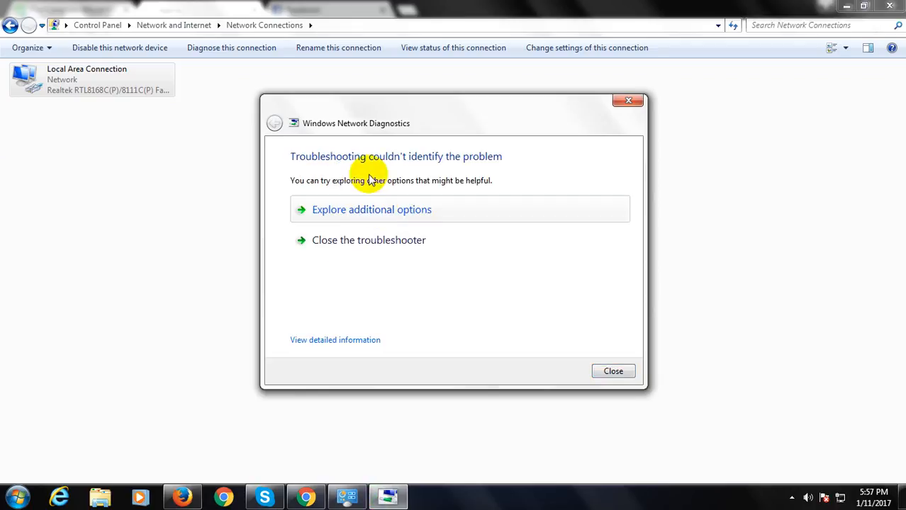
pyautogui.click(345, 244)
# Disable the Local Area Connection and enable it again to restart the adapter.
pyautogui.rightClick(86, 80)
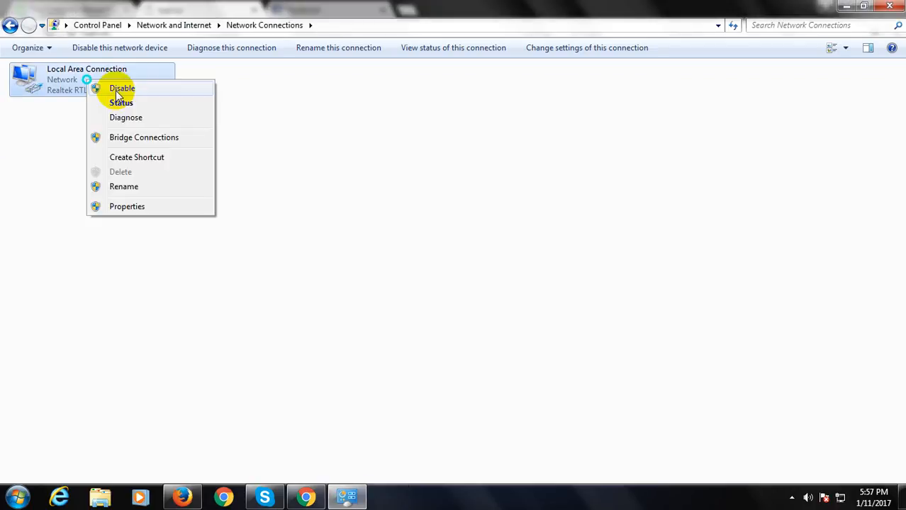
pyautogui.click(267, 155)
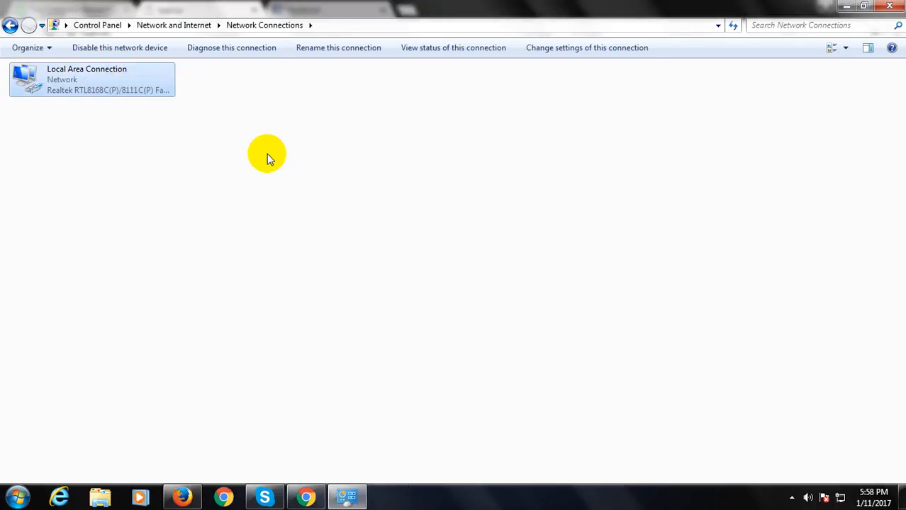
pyautogui.rightClick(301, 206)
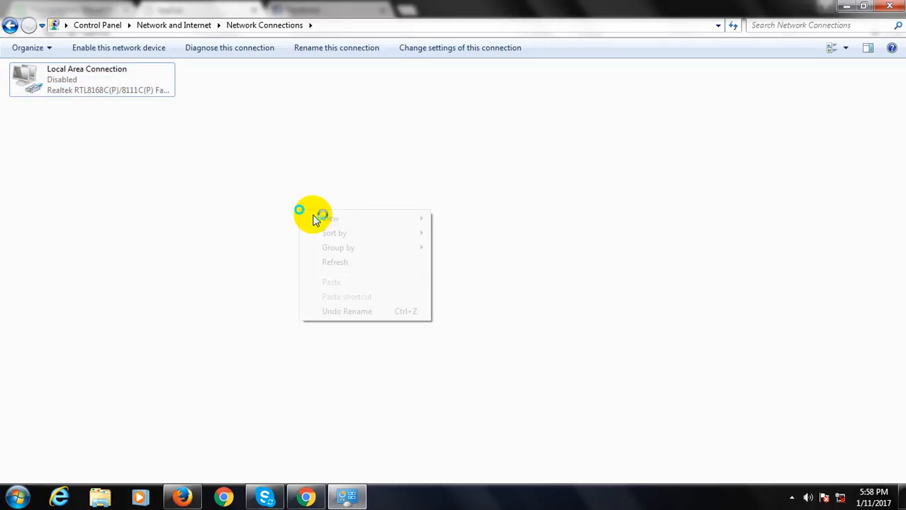
pyautogui.rightClick(252, 219)
pyautogui.rightClick(138, 170)
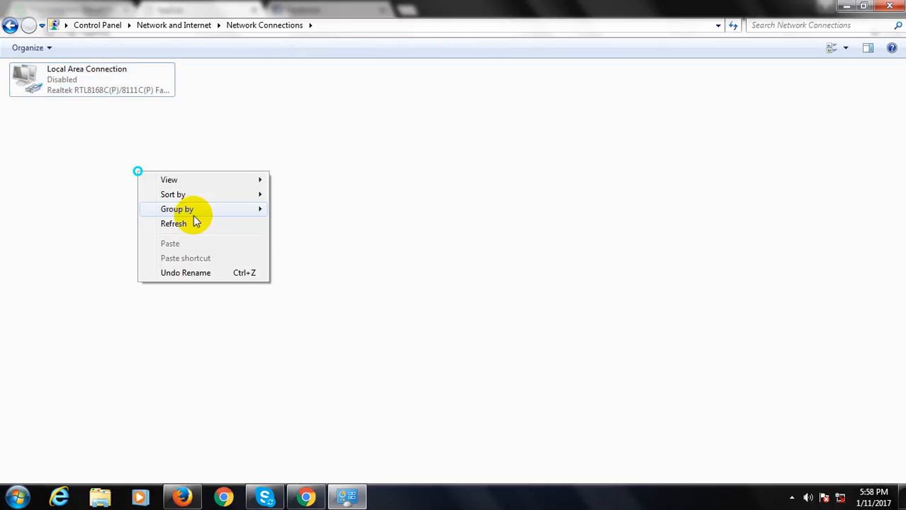
pyautogui.click(197, 224)
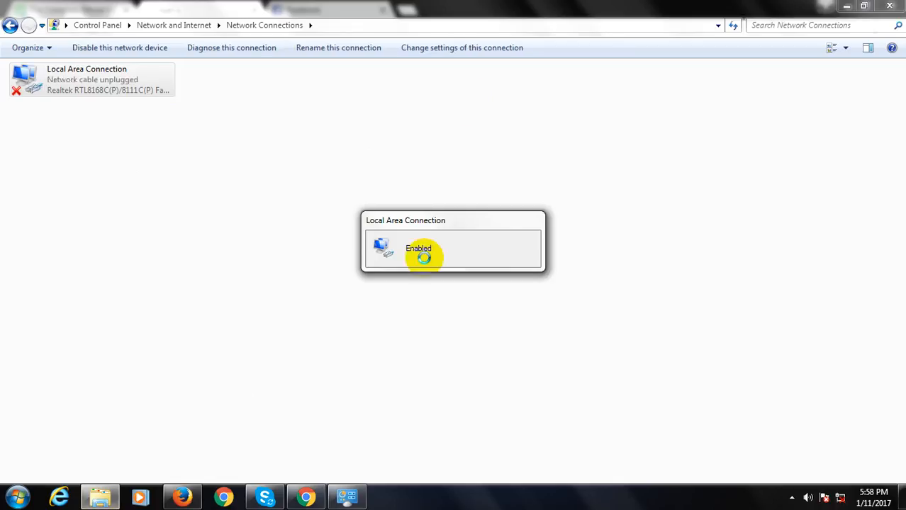
# Minimize Network Connections to return to Chrome and reload the nypl.us page to test the new DNS servers.
pyautogui.click(846, 5)
pyautogui.click(45, 32)
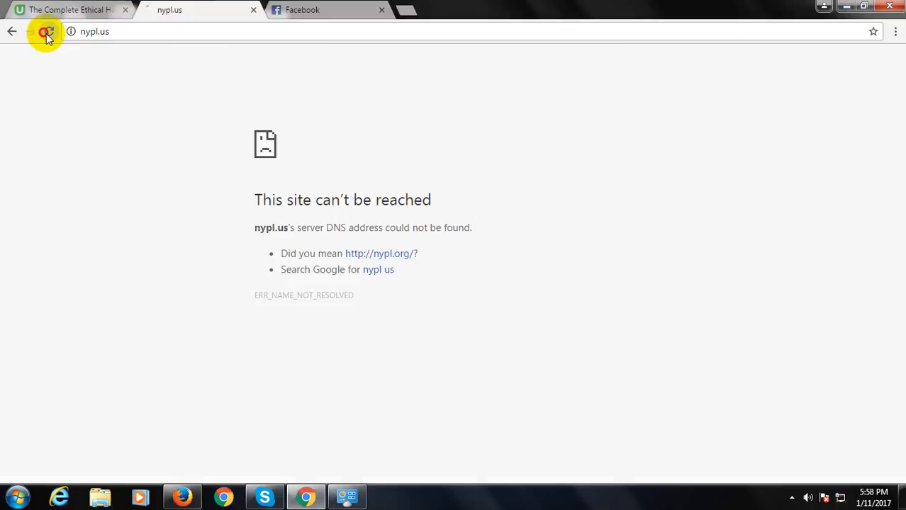